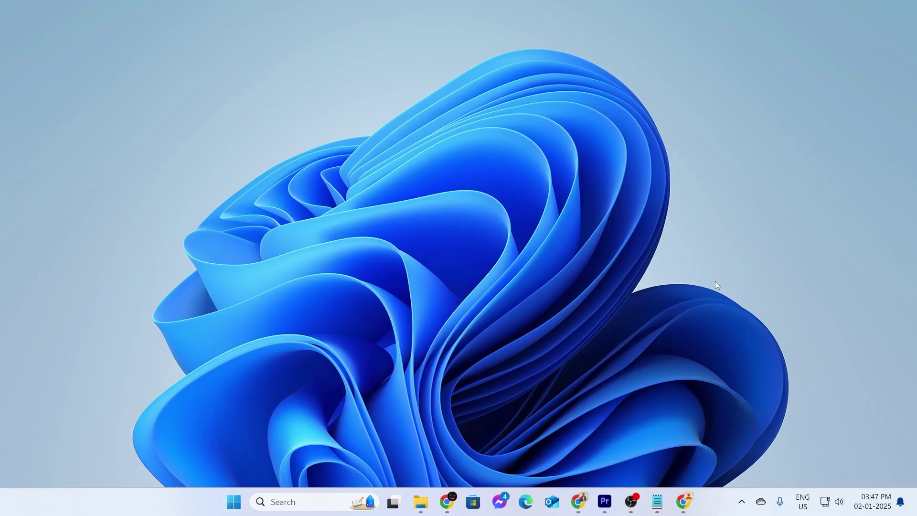
Open Chrome's Settings from the three-dot menu and go to the Search engine page.
click(683, 502)
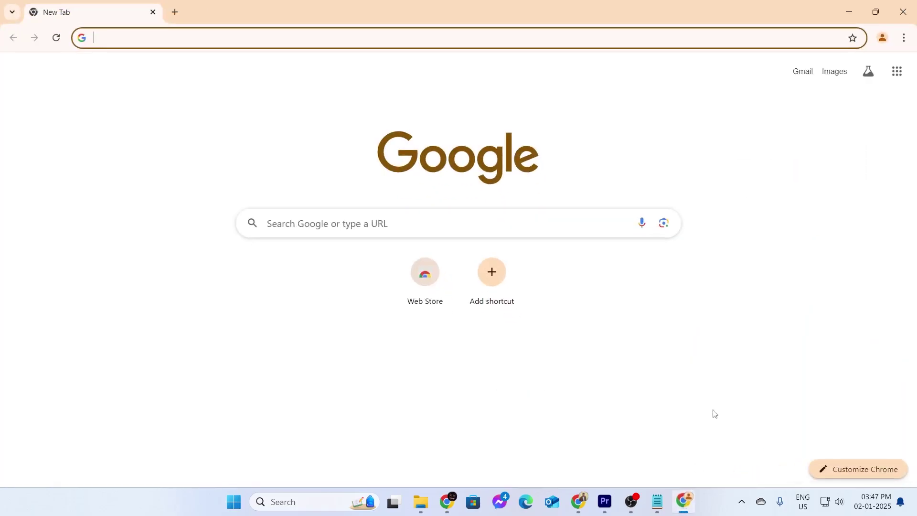
click(904, 42)
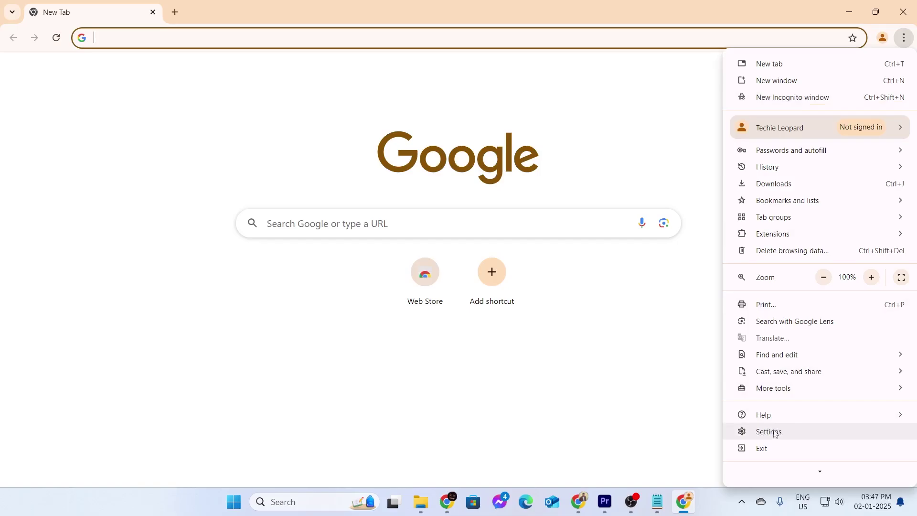
click(775, 433)
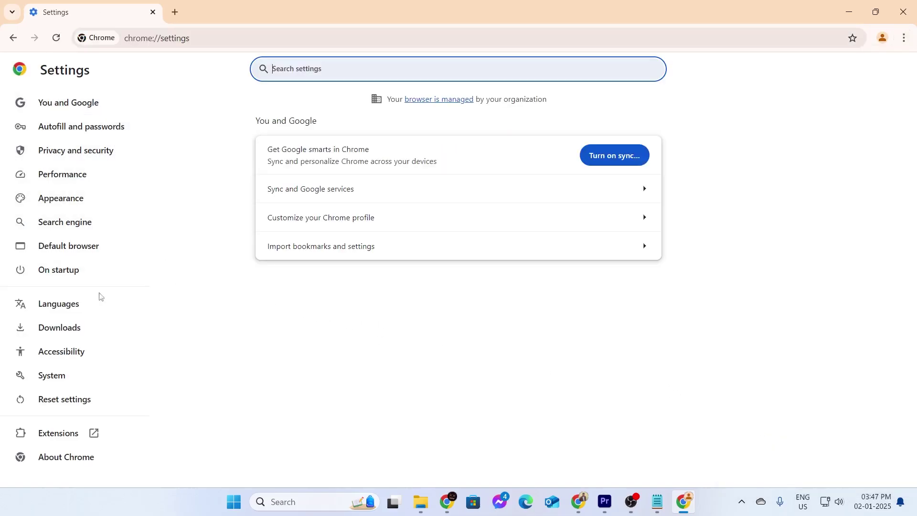
click(95, 227)
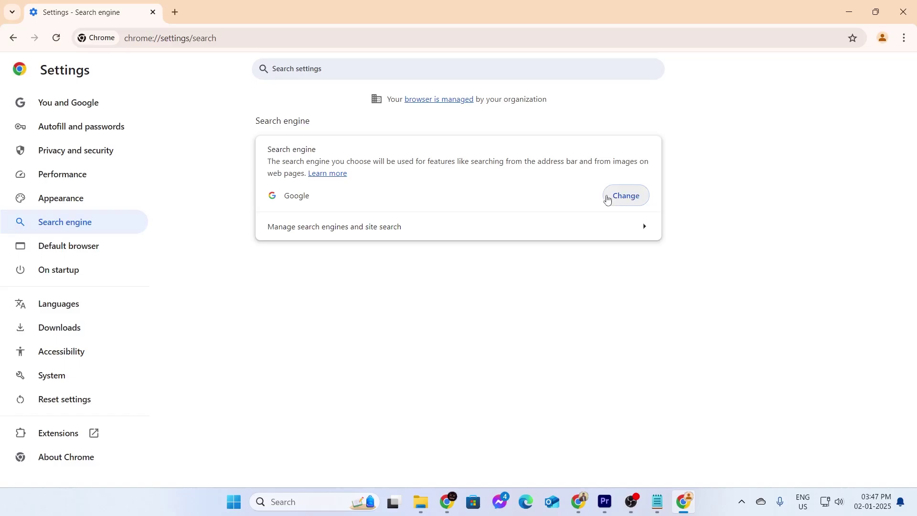
Choose Google in the search engine chooser and set it as Chrome's default.
click(645, 197)
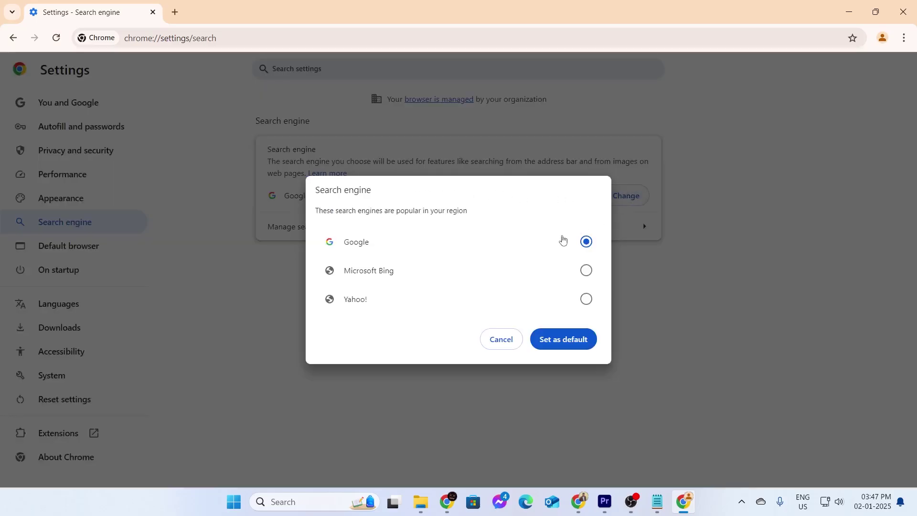
click(568, 341)
click(631, 196)
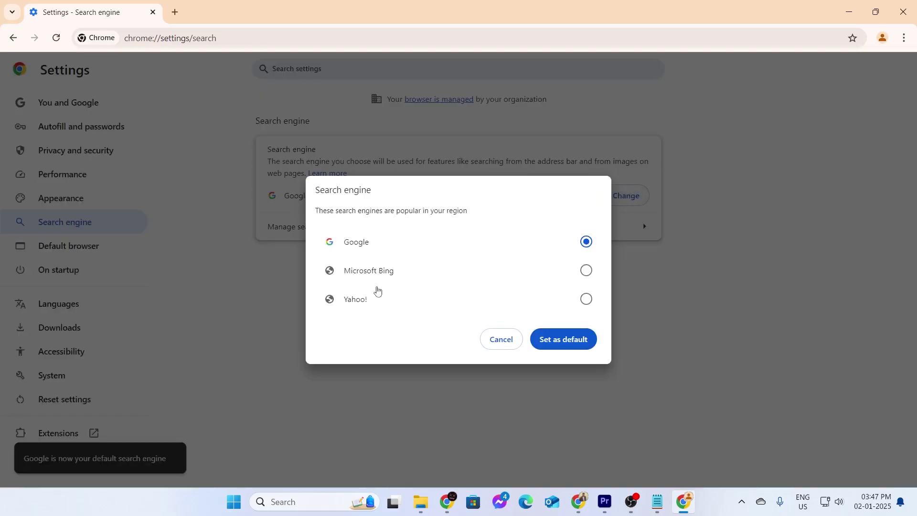
click(565, 343)
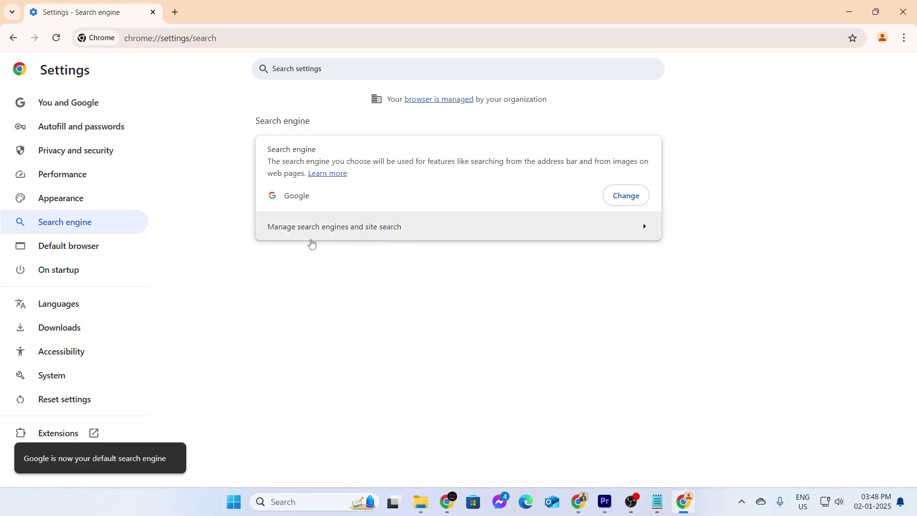
Open Manage search engines and site search and delete Microsoft Bing.
click(356, 231)
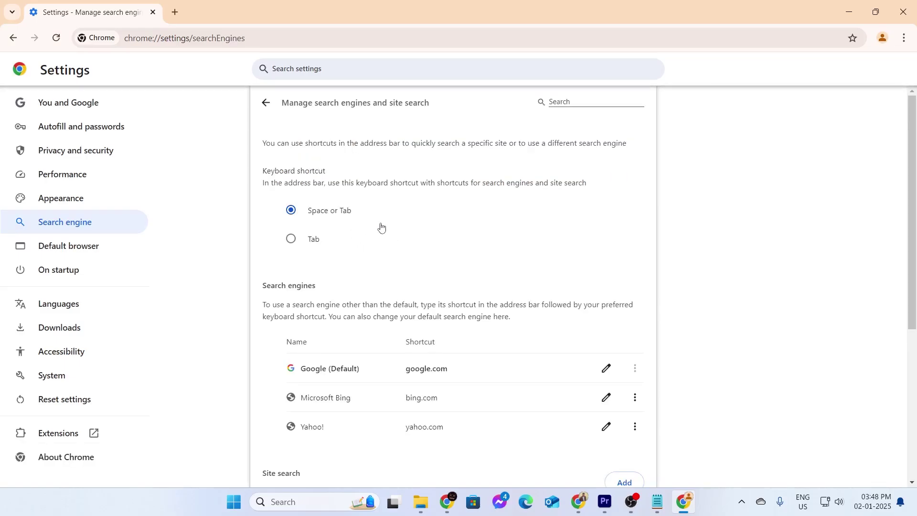
scroll(359, 228, down, 1)
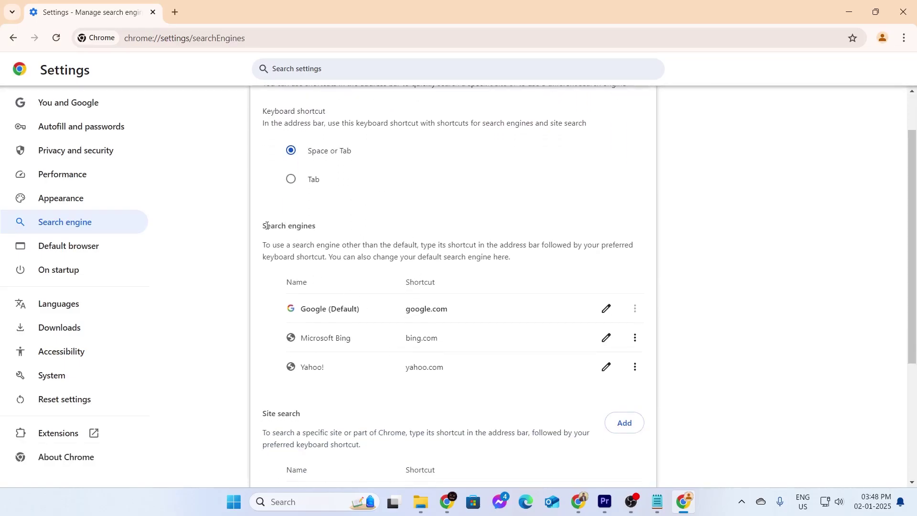
drag(267, 225, 367, 229)
click(442, 254)
click(636, 340)
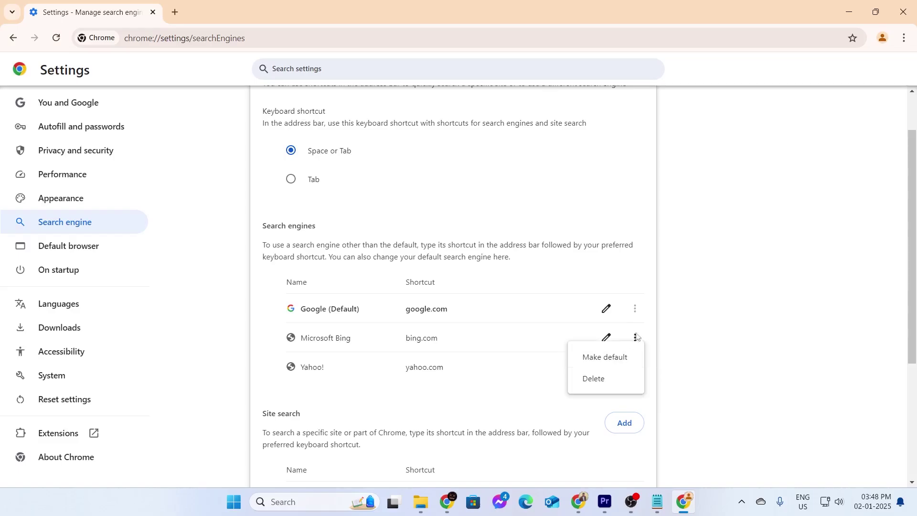
click(601, 384)
click(595, 304)
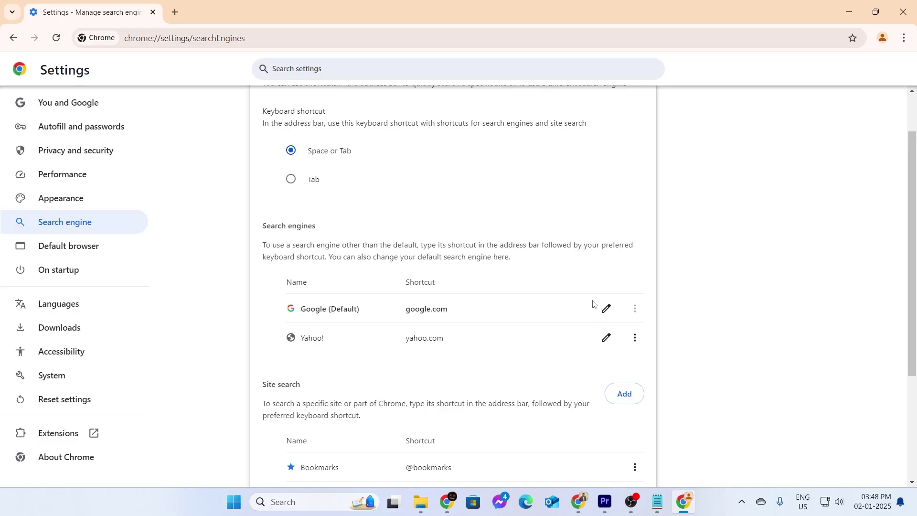
Delete Yahoo! from the search engines list, leaving only Google.
click(631, 342)
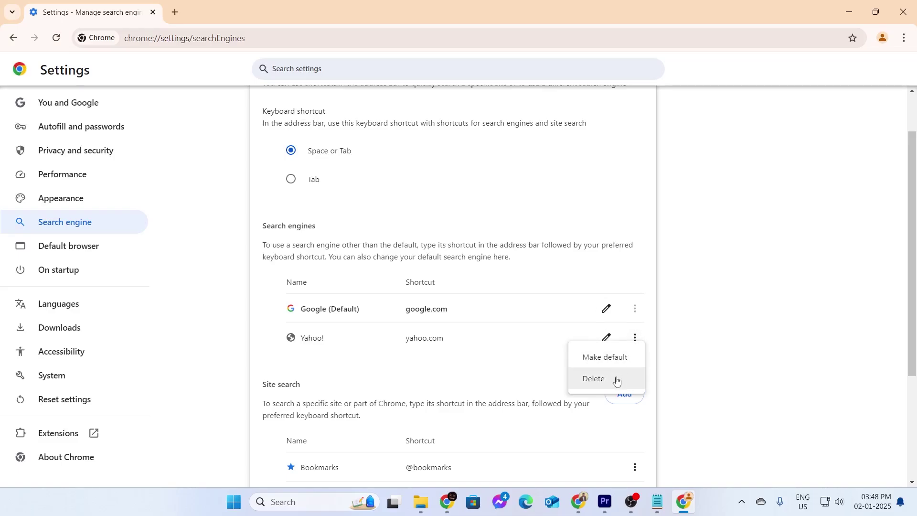
click(617, 381)
click(581, 293)
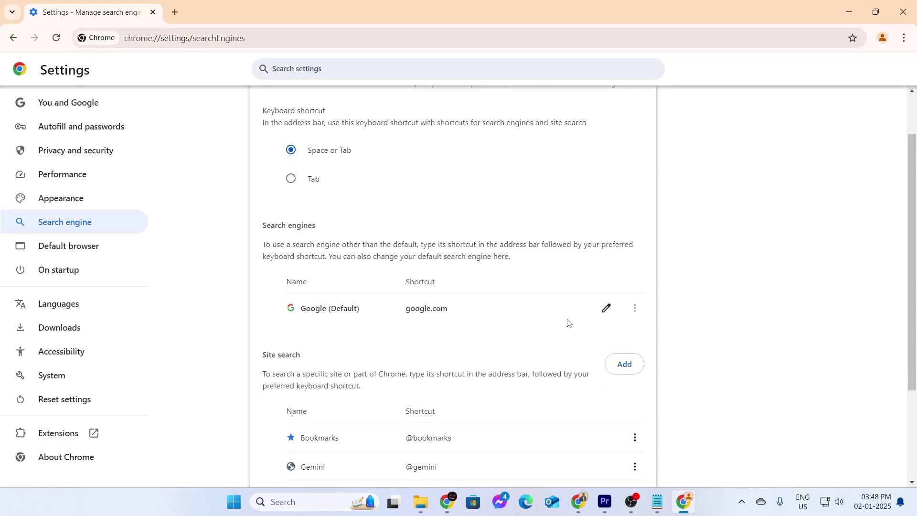
scroll(568, 331, down, 3)
scroll(568, 331, up, 1)
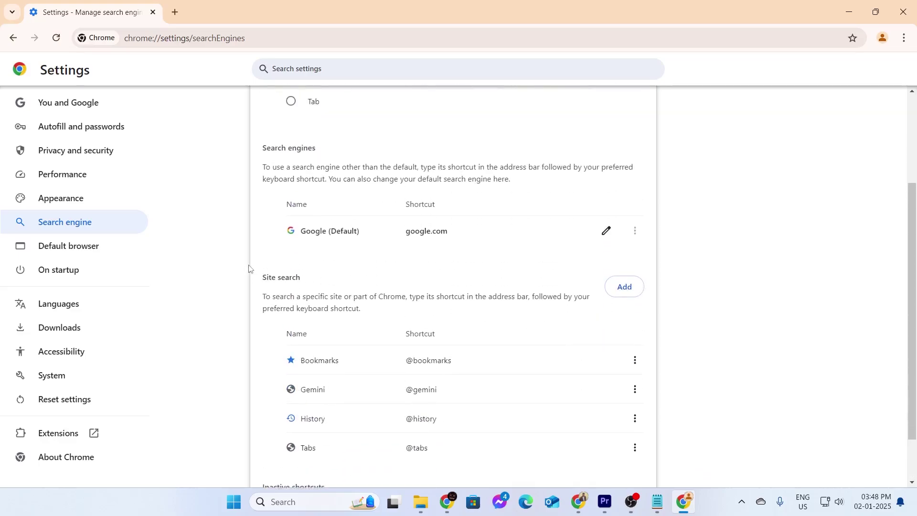
Open a new tab and go to Chrome's Extensions page.
click(175, 12)
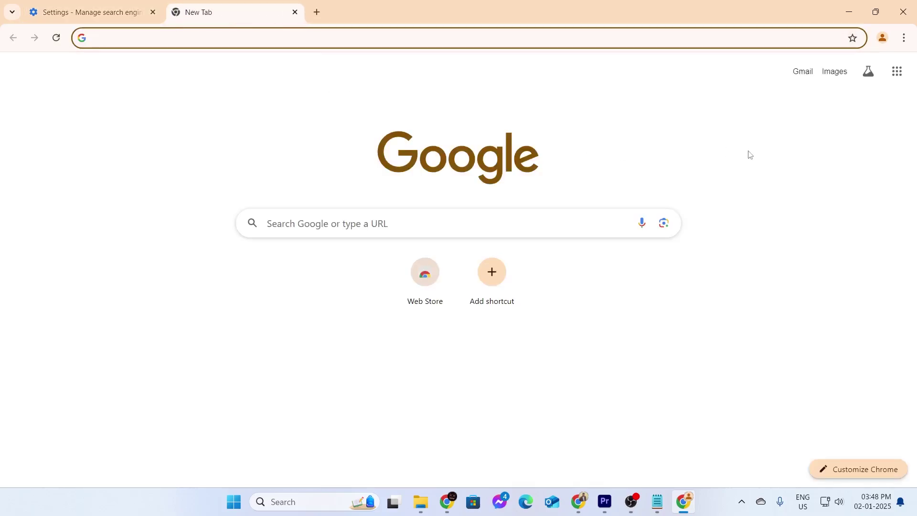
click(901, 38)
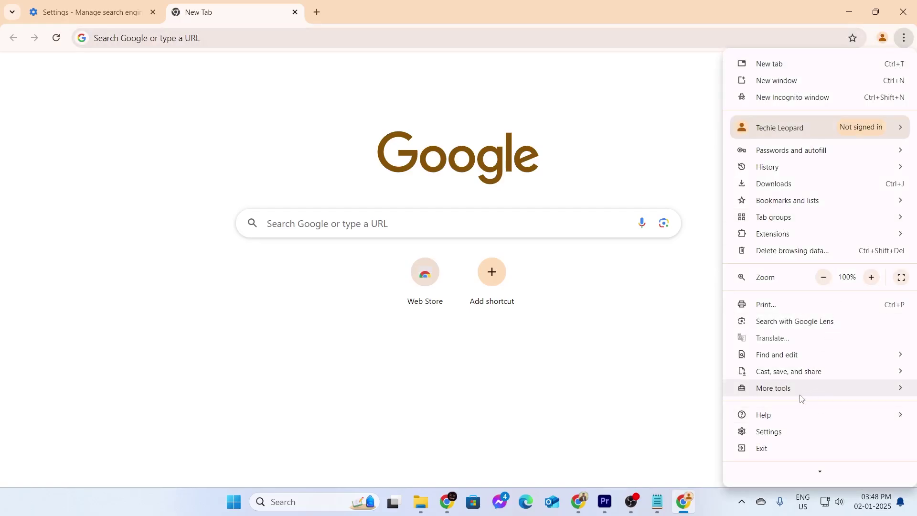
click(775, 433)
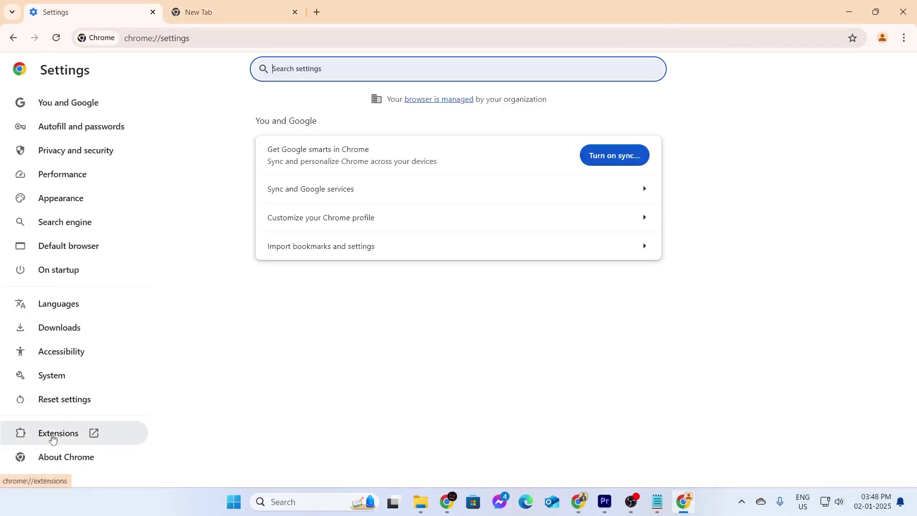
click(75, 433)
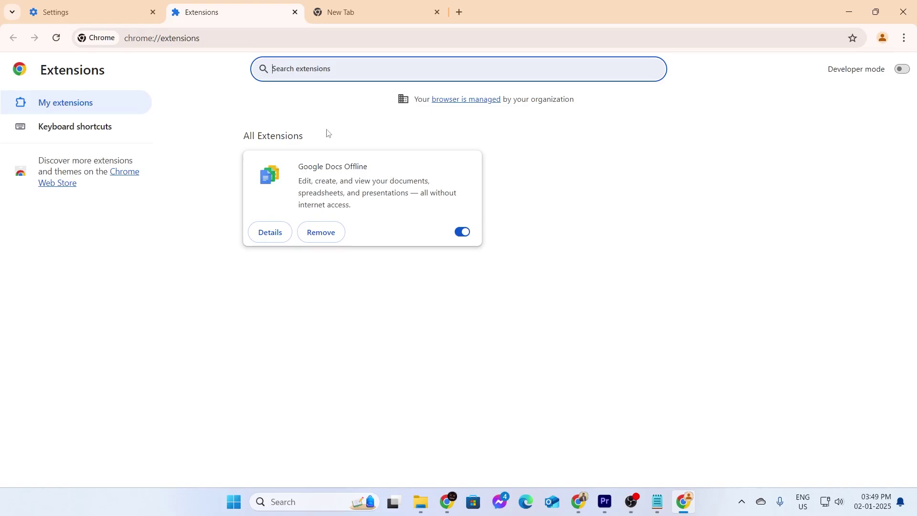
Copy the 'Google Docs Offline' extension name and search the web for it.
drag(300, 166, 368, 166)
key(ctrl+c)
right_click(351, 167)
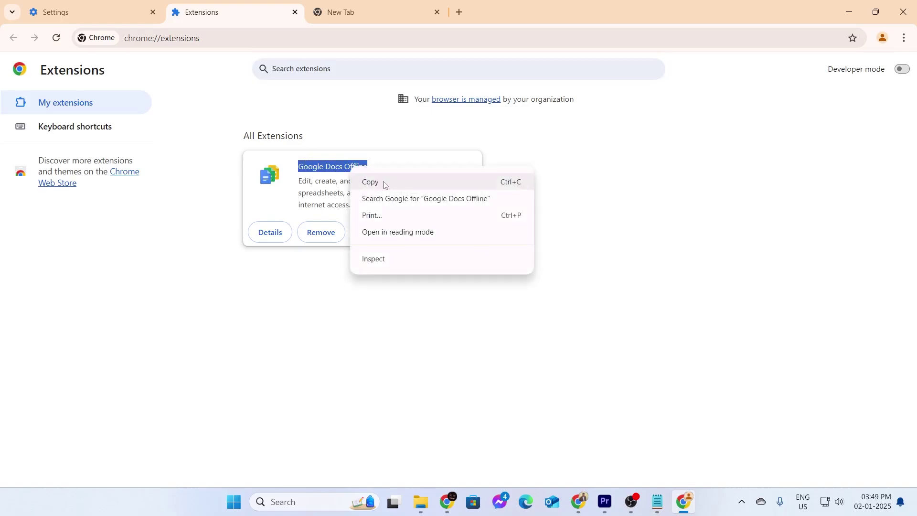
click(385, 182)
click(373, 12)
click(396, 38)
key(ctrl+v)
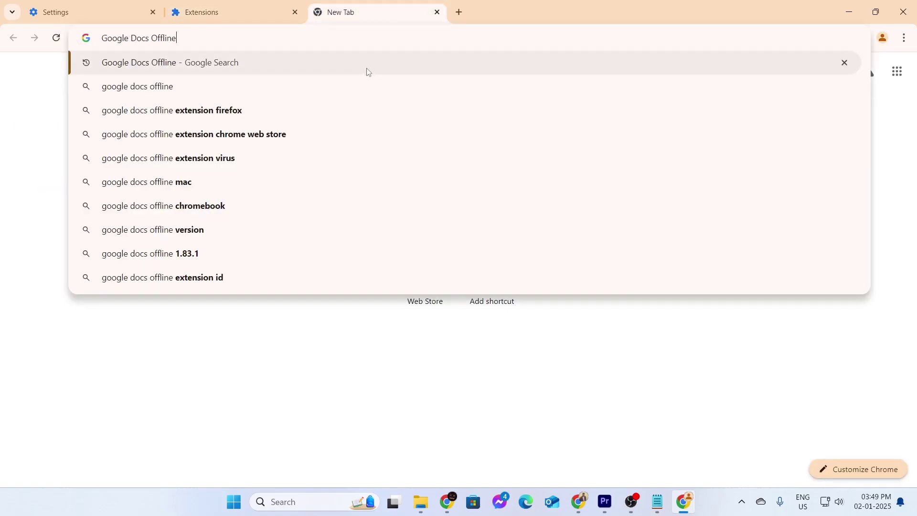
click(366, 68)
Expand 'Can I use Google Docs offline?' and close the results tab.
scroll(386, 237, down, 2)
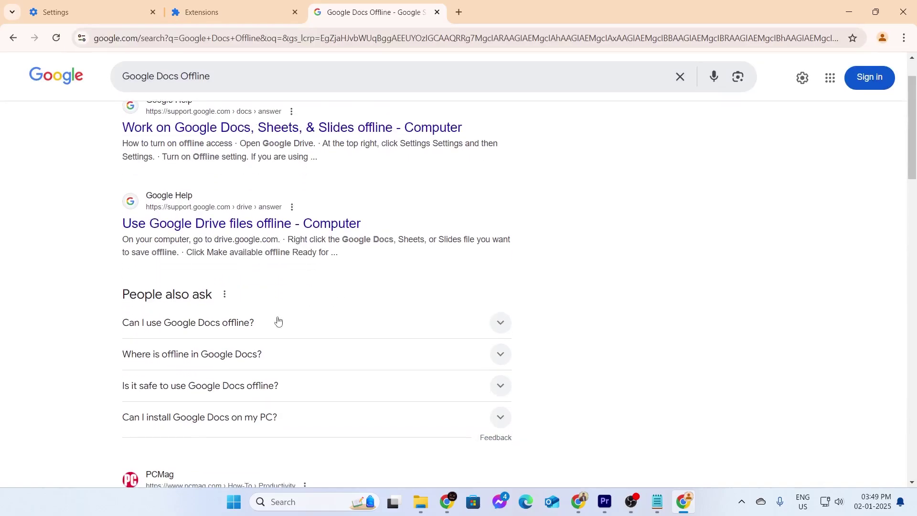
click(278, 321)
scroll(279, 315, down, 1)
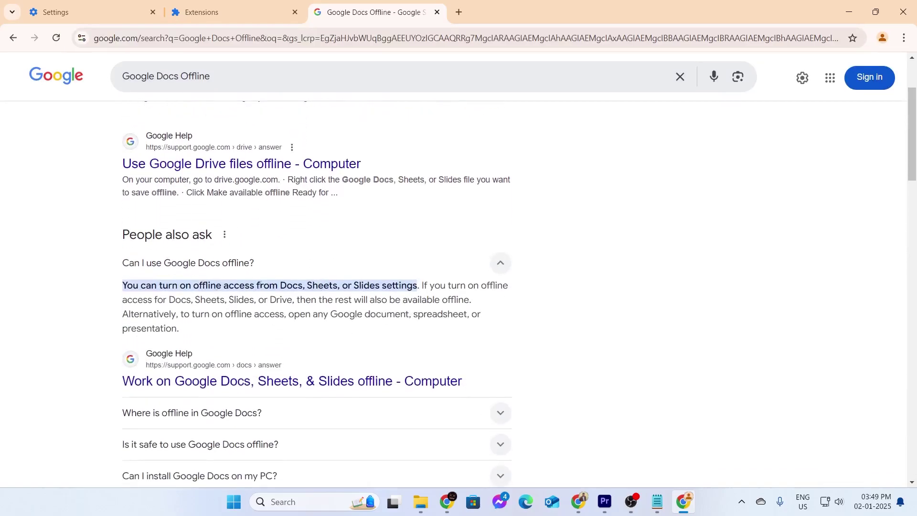
click(437, 12)
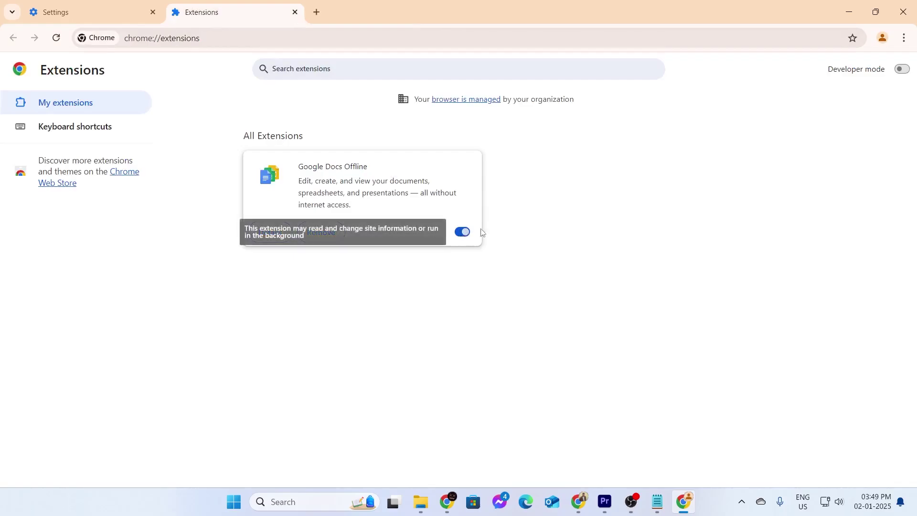
Minimize Chrome and open Add or remove programs in a maximized Settings window.
click(845, 9)
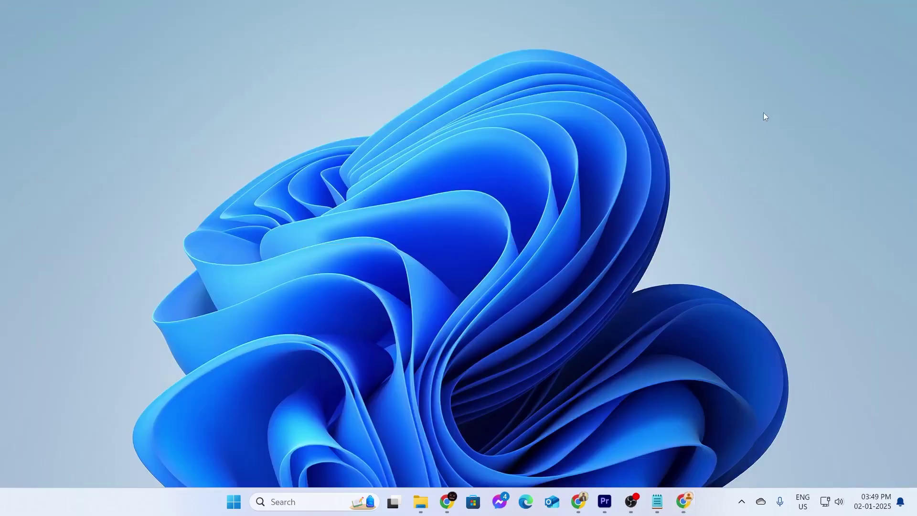
click(338, 492)
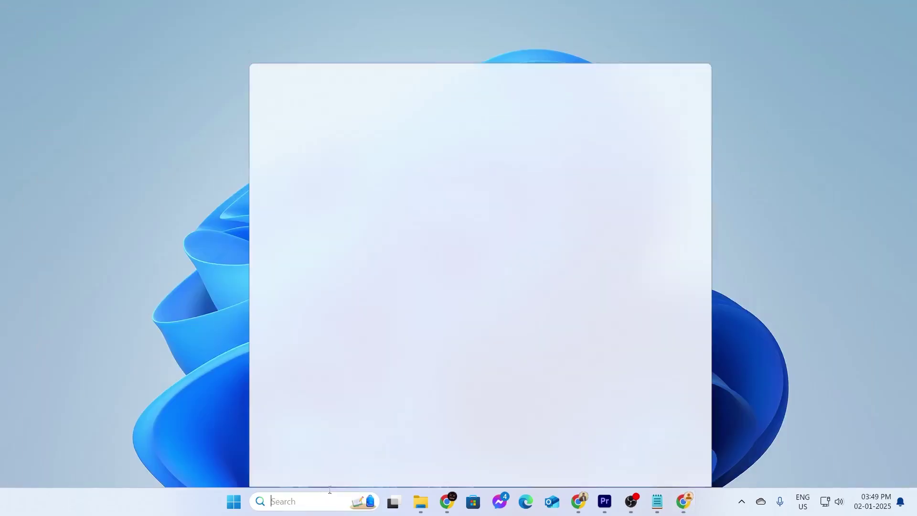
text(add)
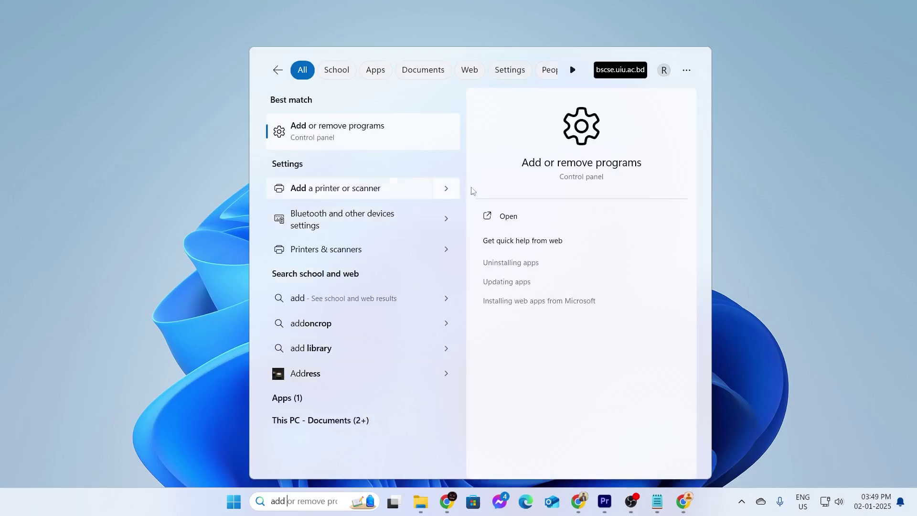
click(543, 216)
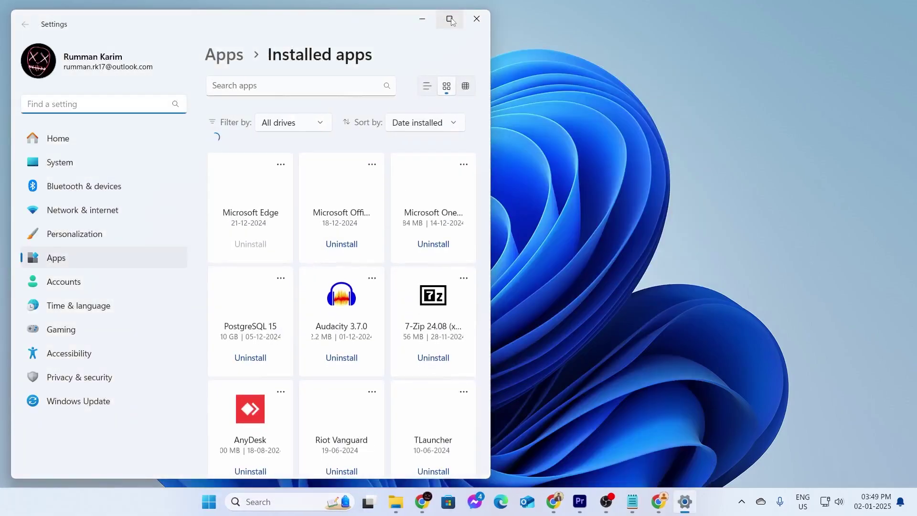
click(445, 21)
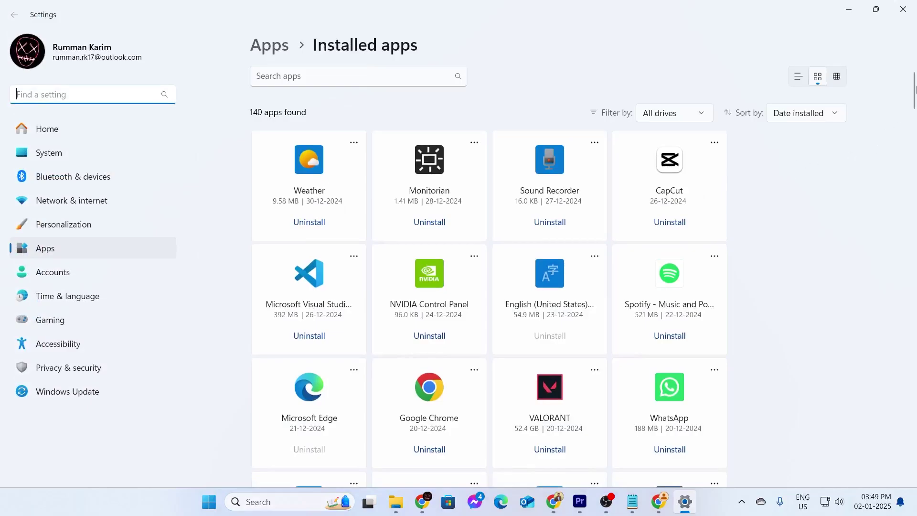
Scroll through the 140 installed apps, then close Settings.
mouse_move(916, 90)
mouse_down()
mouse_move(908, 165)
mouse_move(915, 262)
mouse_up()
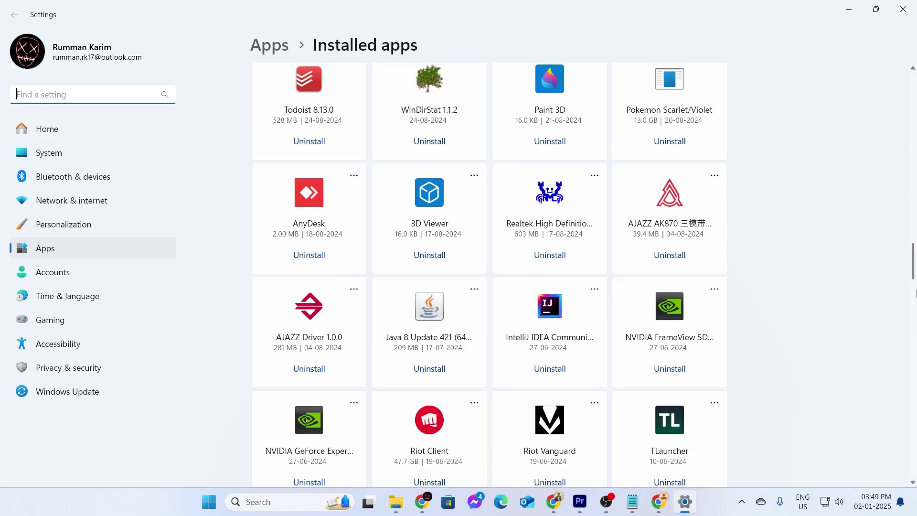
drag(915, 267, 913, 347)
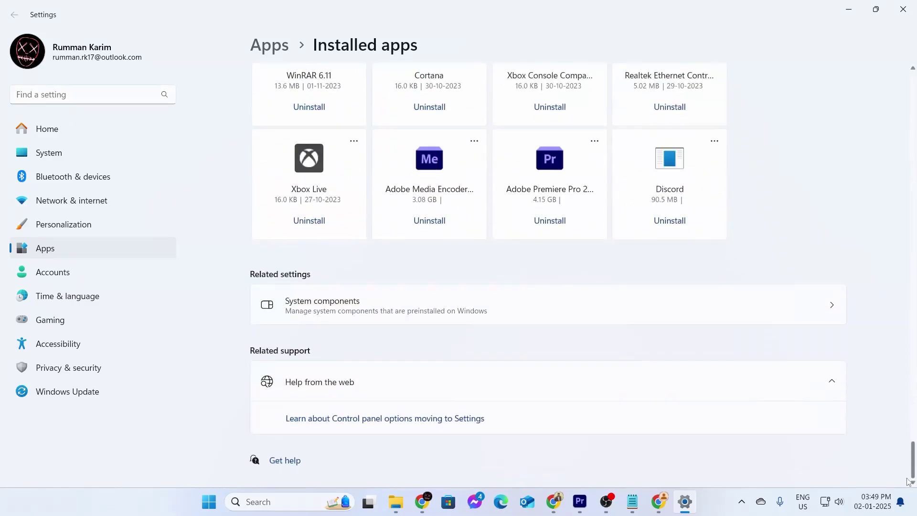
drag(913, 346, 914, 91)
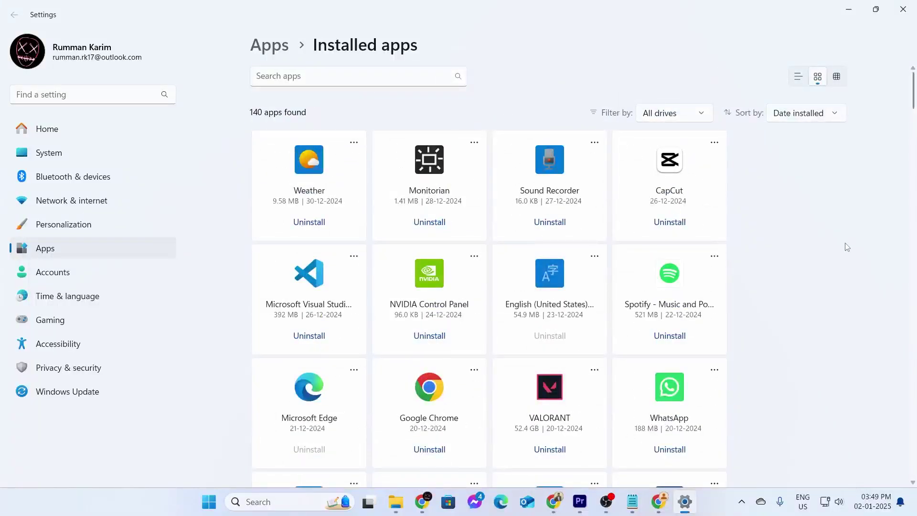
click(903, 9)
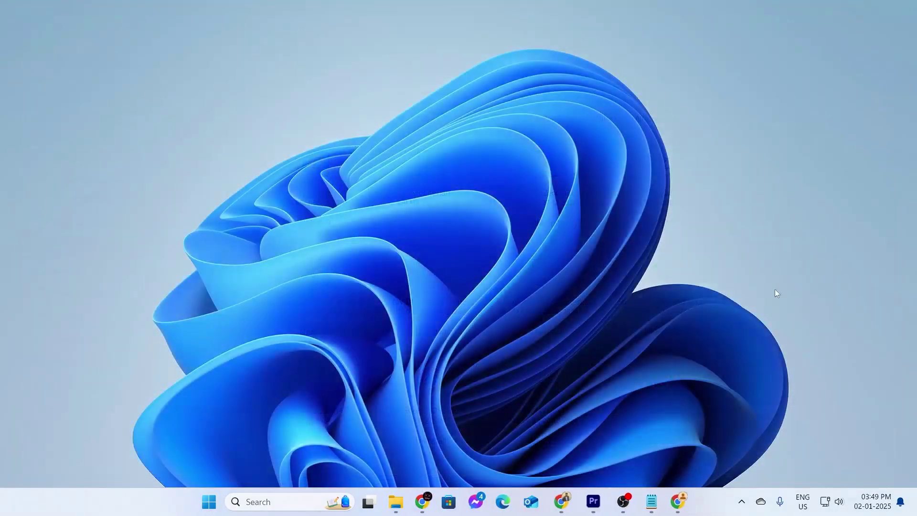
Open Windows Security and start a Quick scan under Virus & threat protection.
click(742, 502)
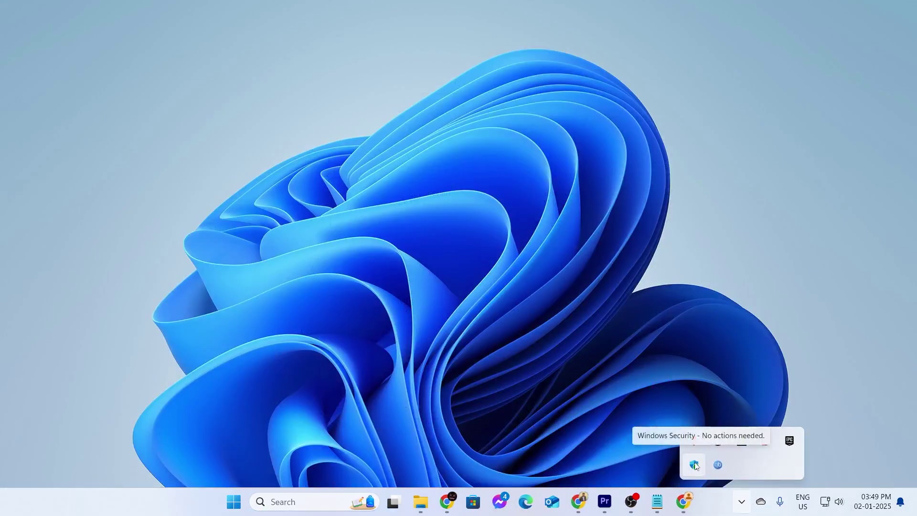
click(288, 501)
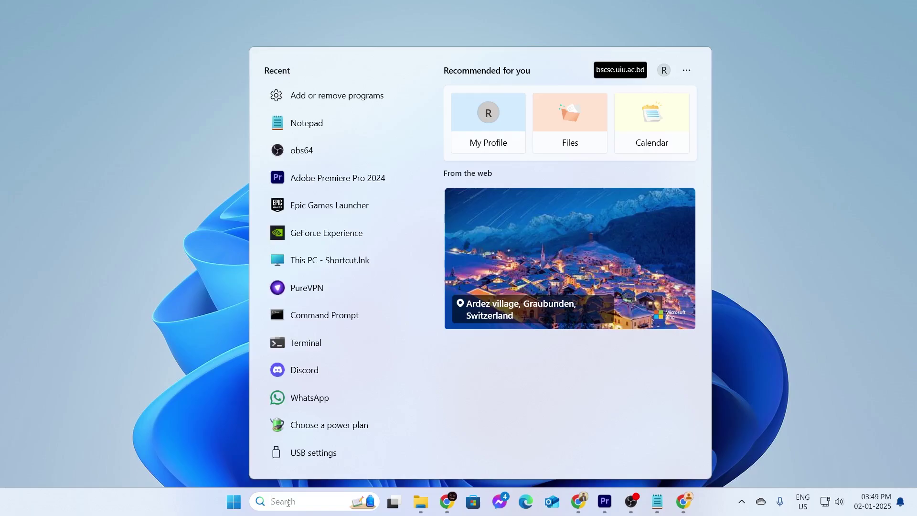
text(windows)
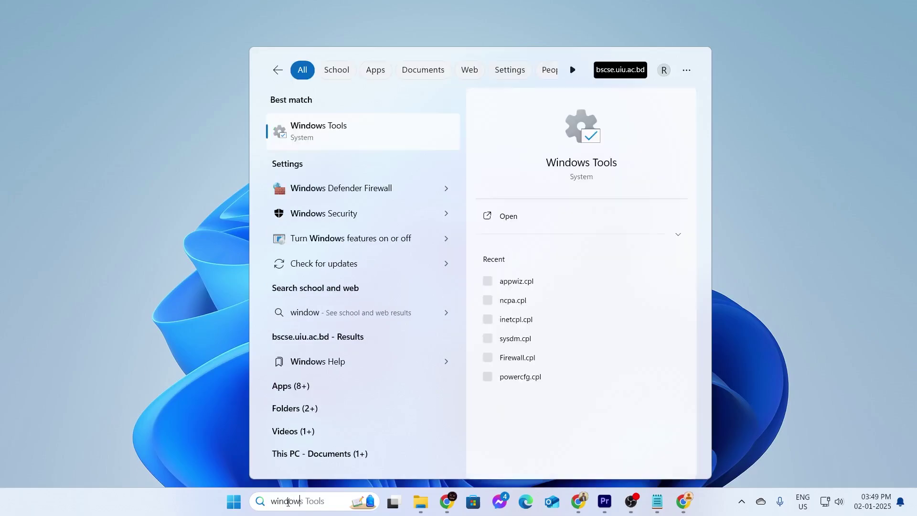
text( sec)
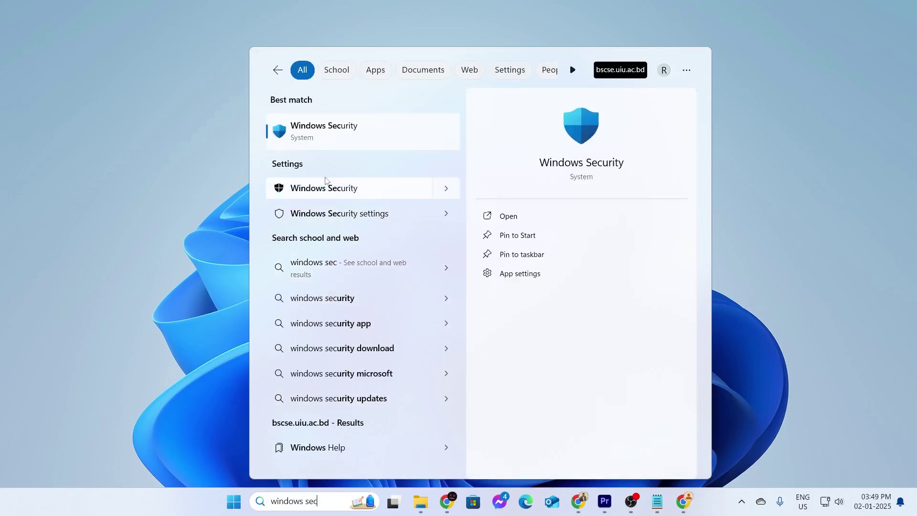
click(526, 215)
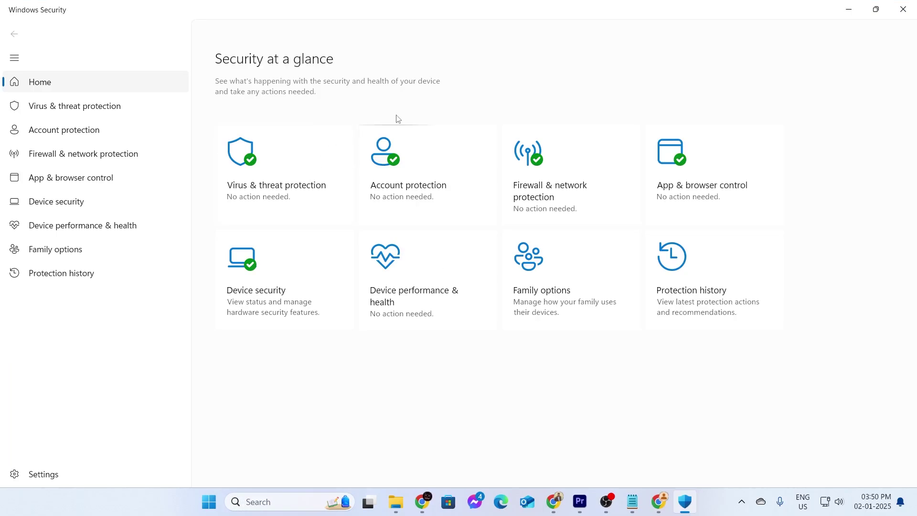
click(298, 174)
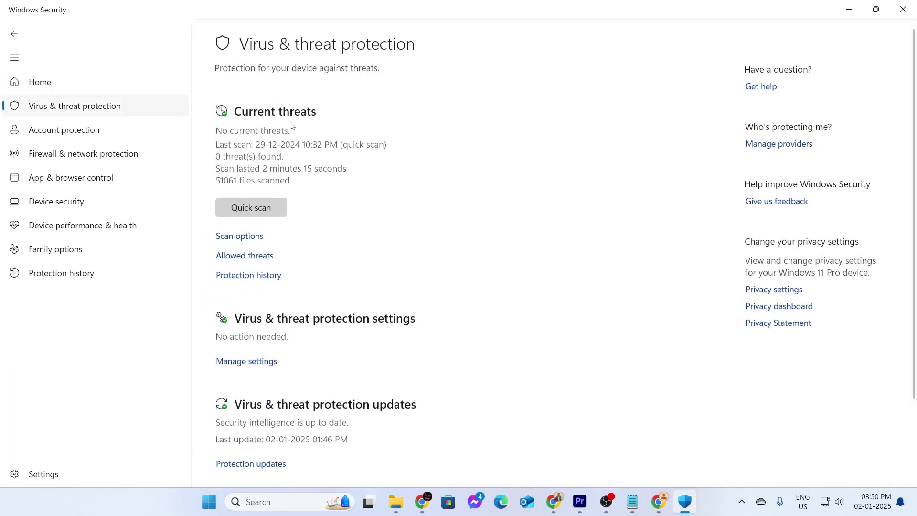
click(268, 212)
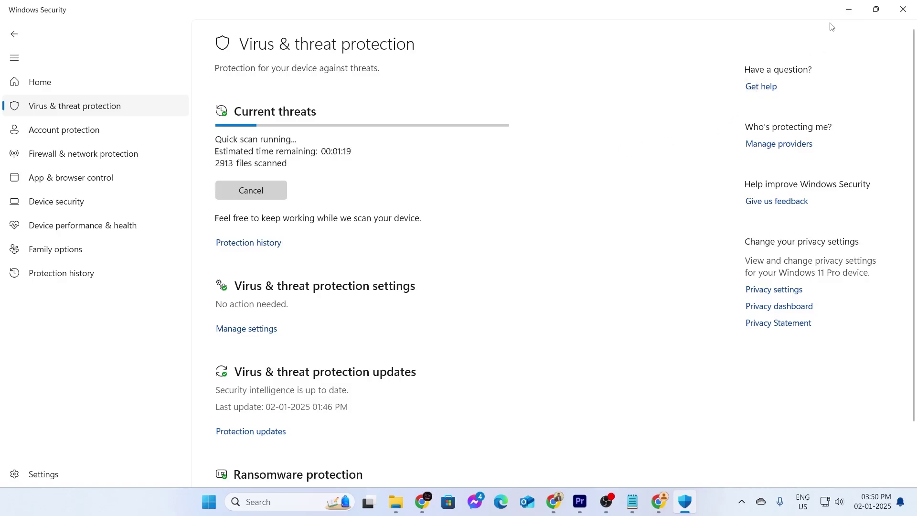
click(849, 9)
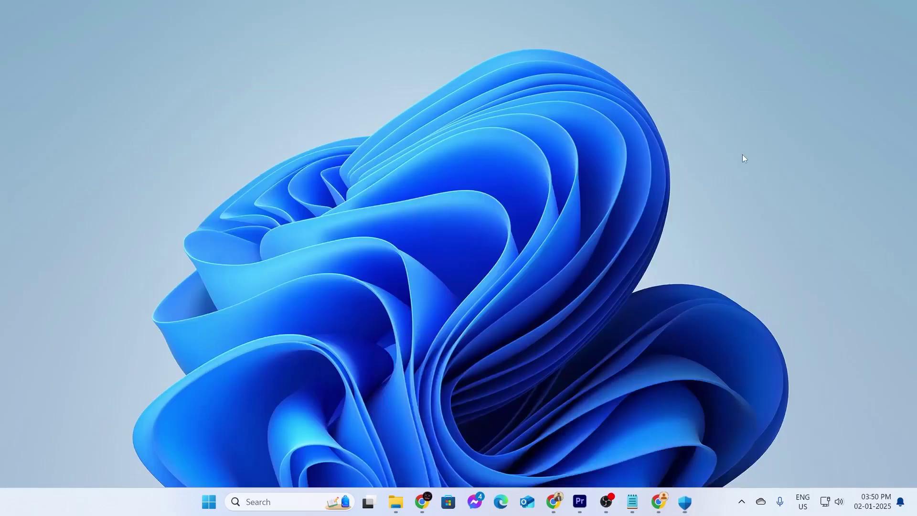